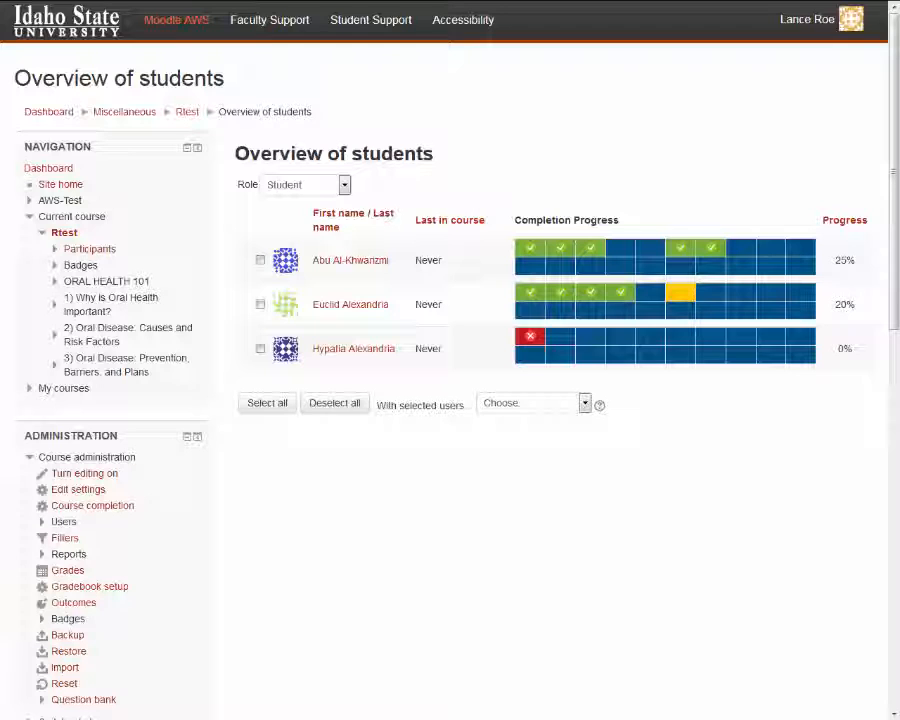
Step: Examine the actions available for selected users in the student overview
left_click(584, 403)
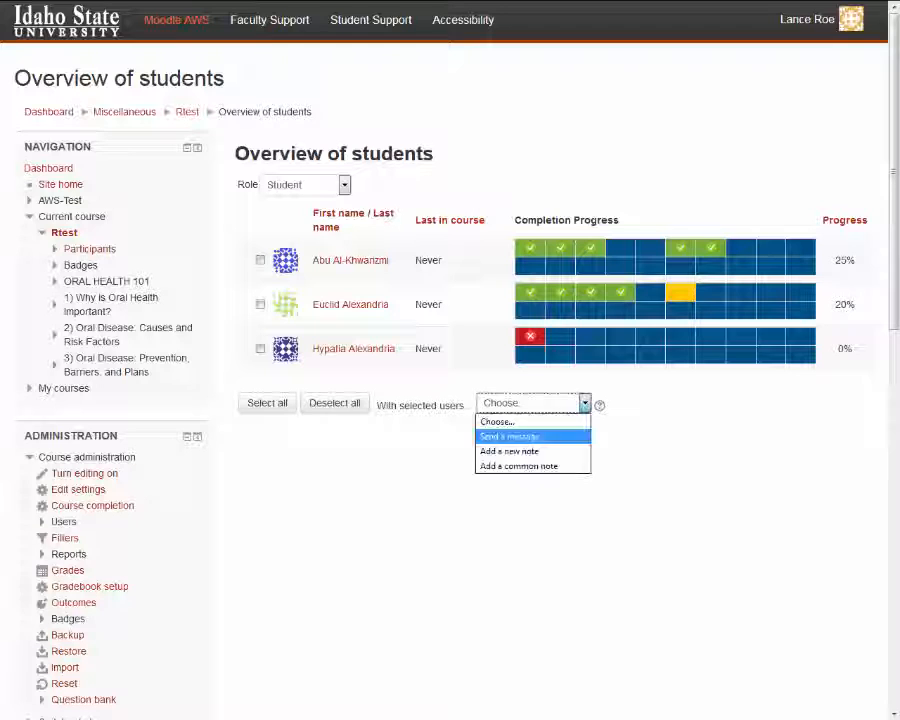
left_click(585, 403)
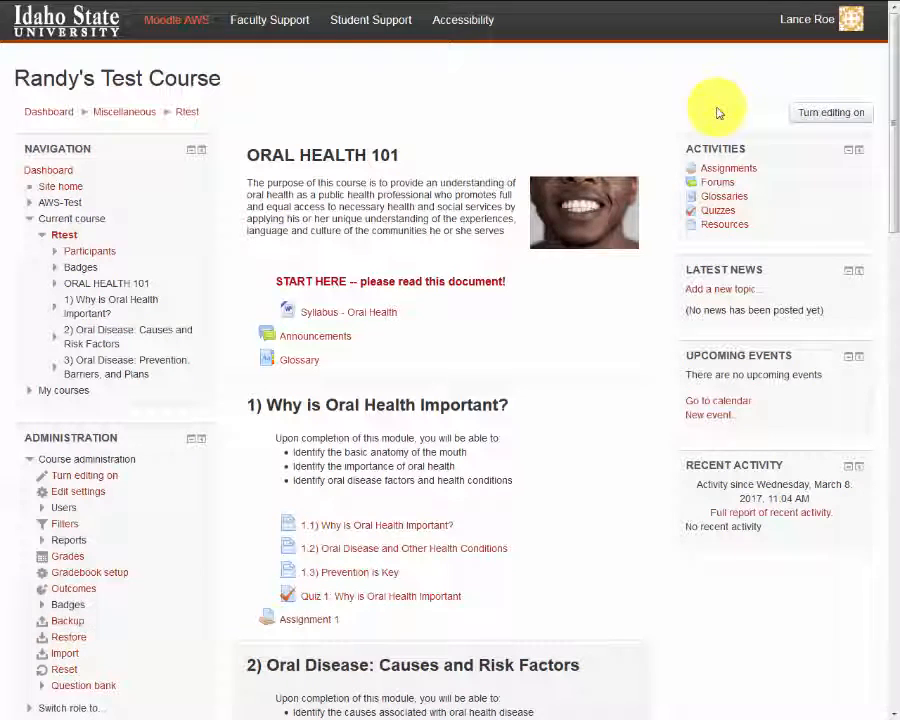
Step: Enable completion tracking in the course settings and save them
left_click(90, 491)
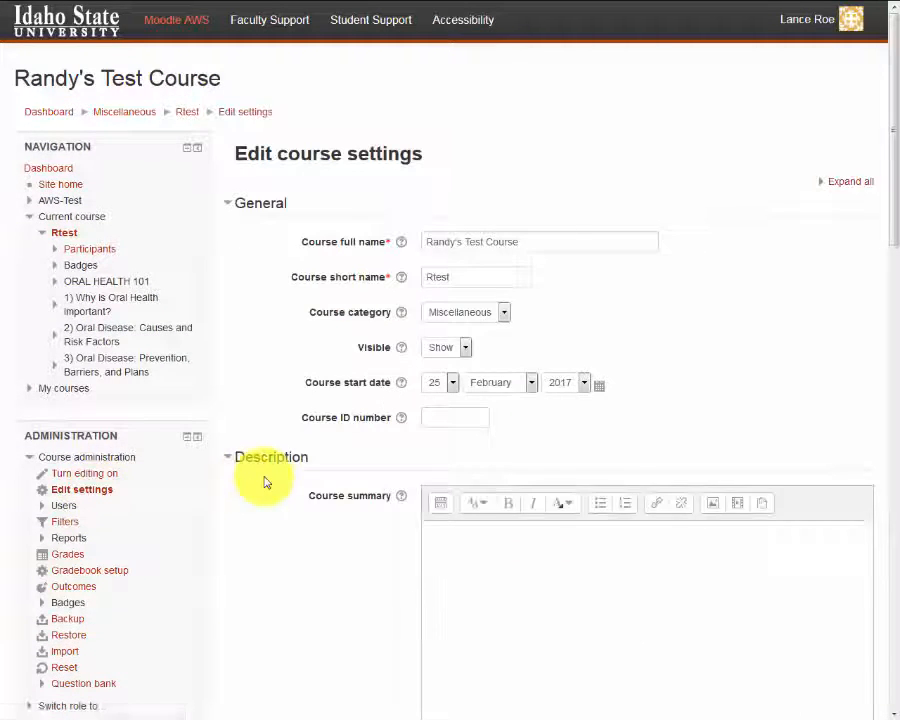
scroll(266, 479, "down", 8)
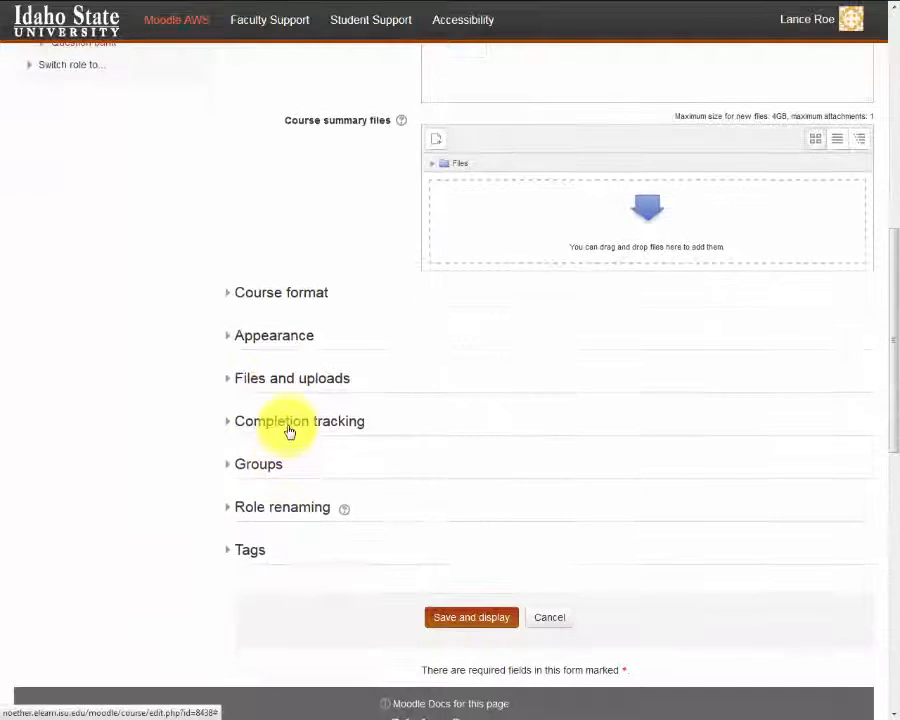
left_click(287, 426)
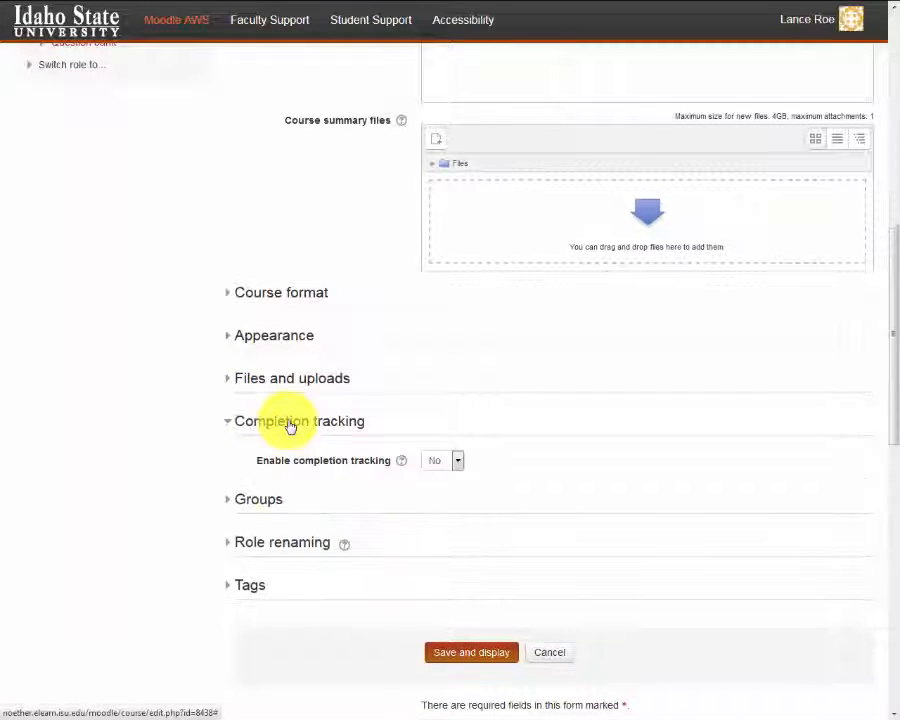
left_click(456, 464)
left_click(451, 494)
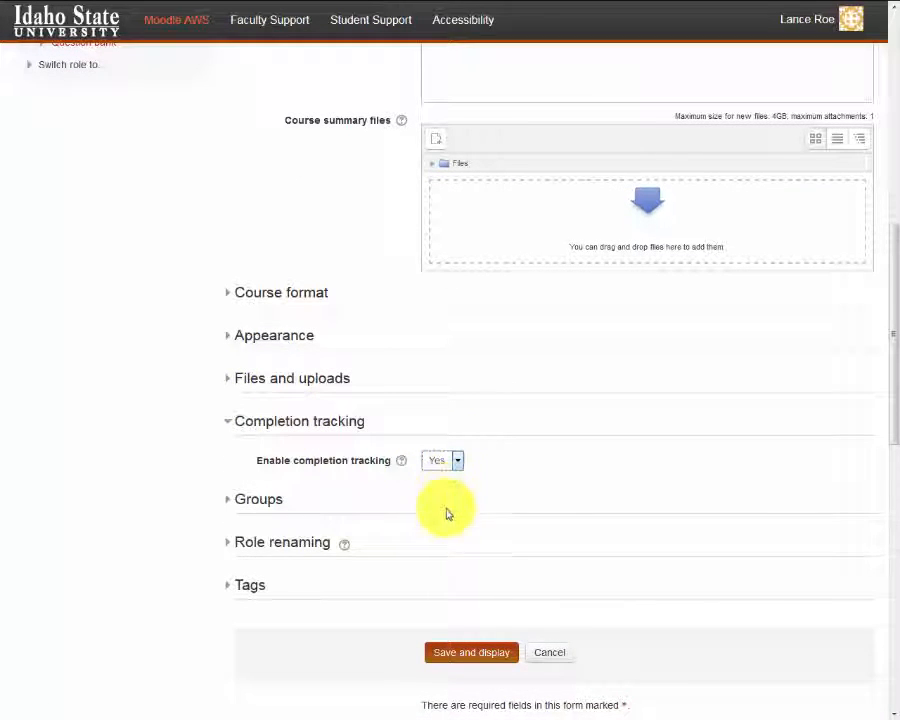
left_click(458, 655)
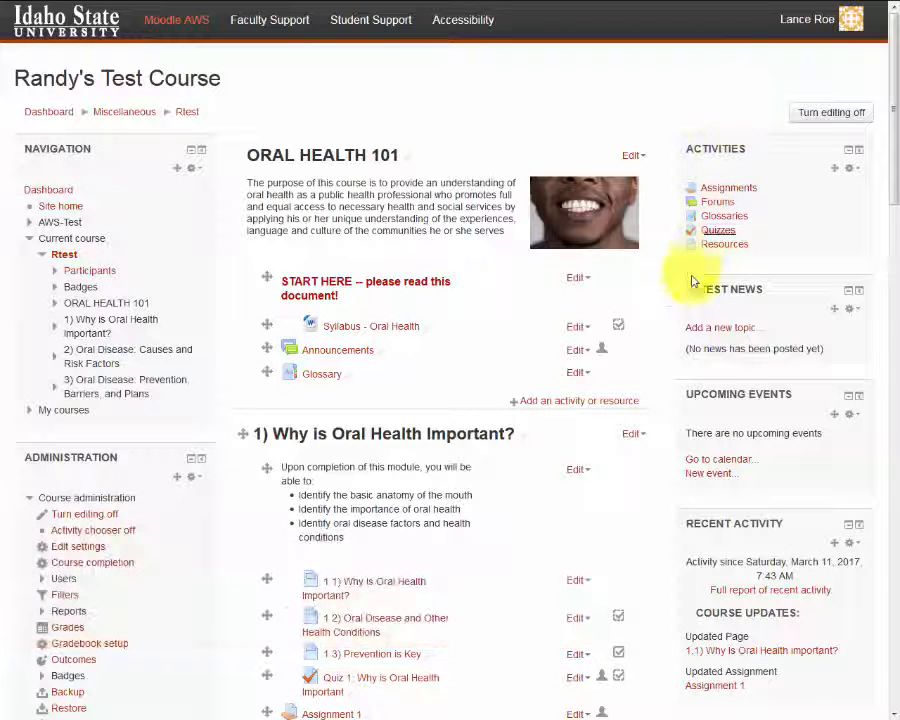
Step: In Assignment 1's settings, set activity completion tracking to "Show activity as complete when conditions are met"
left_click(576, 713)
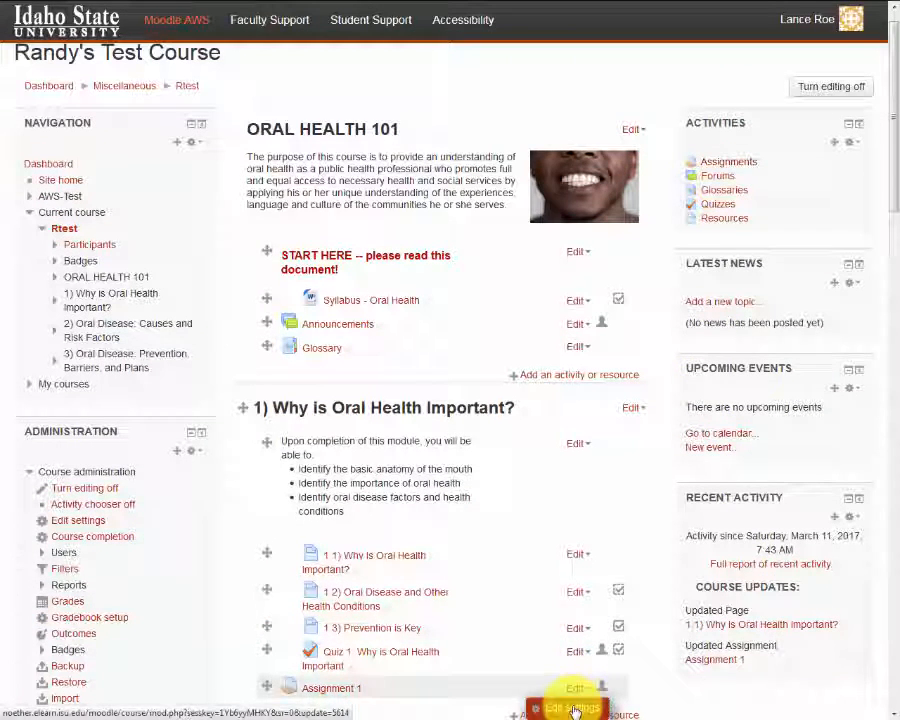
left_click(575, 709)
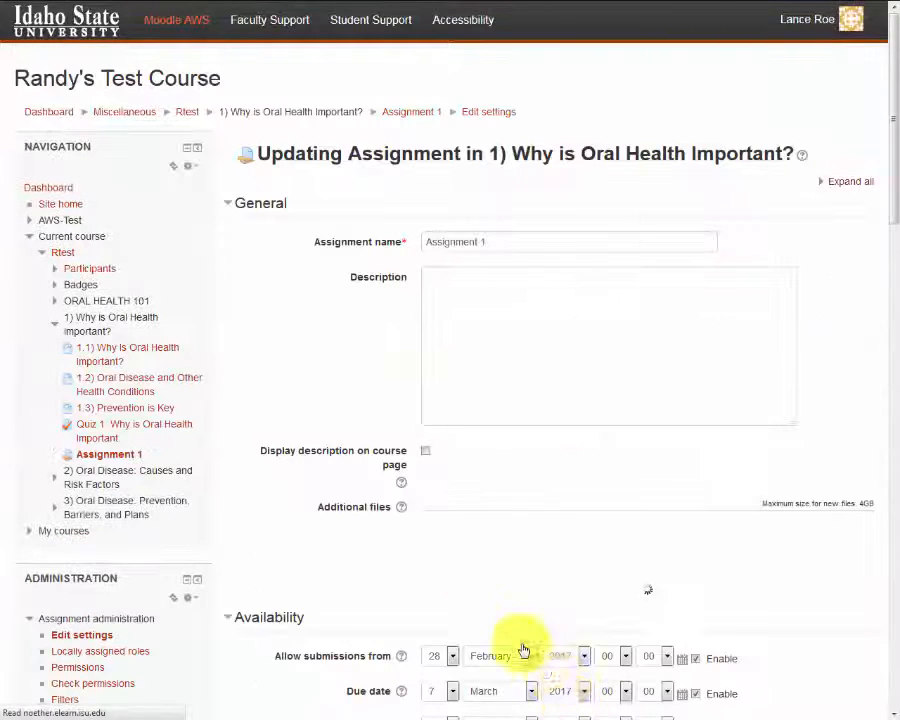
left_click(850, 182)
left_click(850, 182)
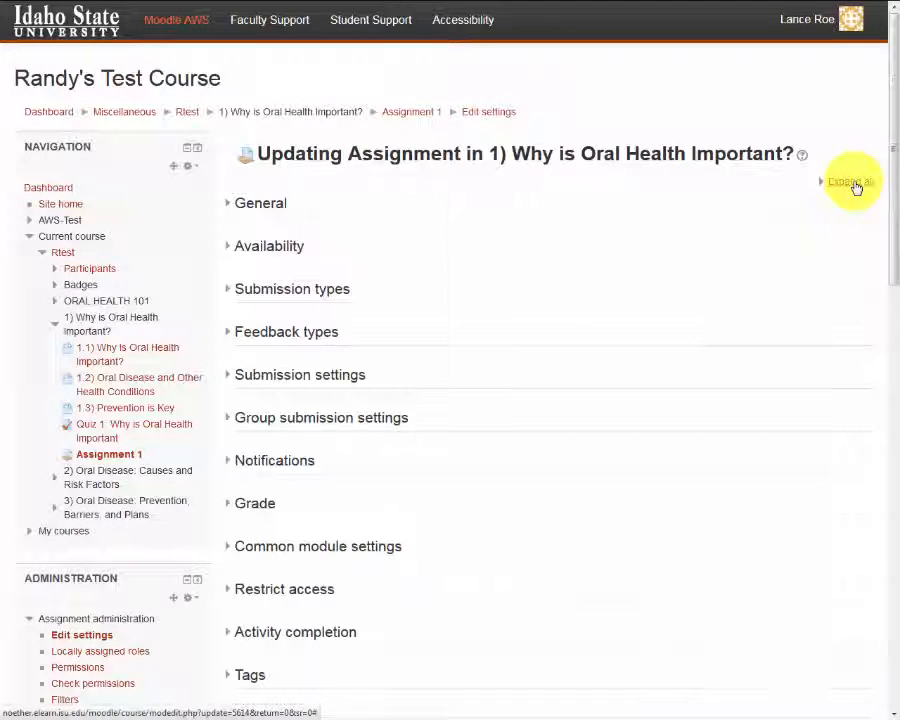
left_click(320, 634)
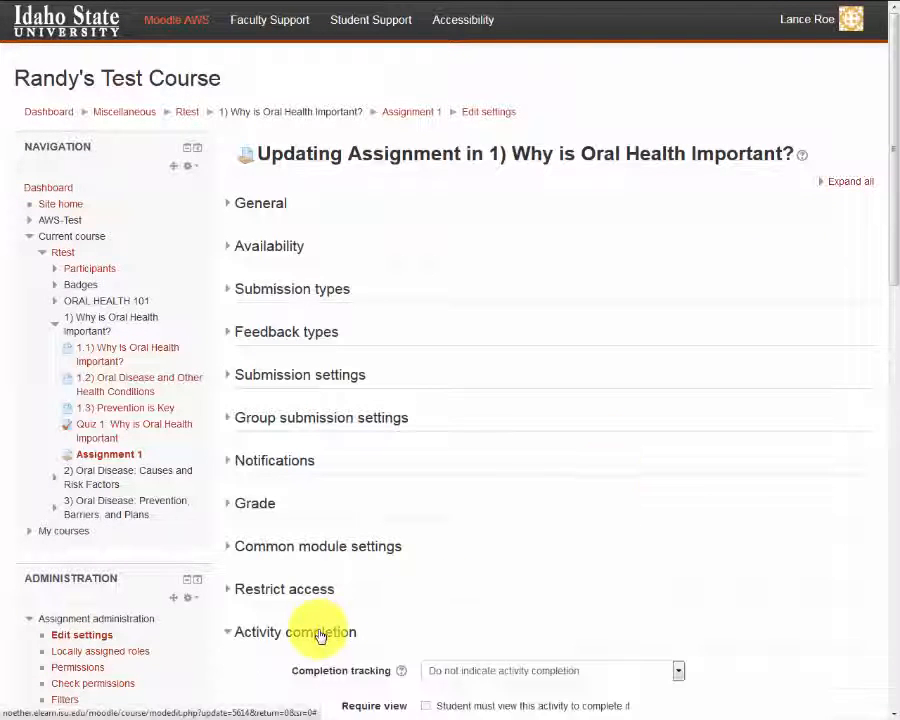
scroll(320, 636, "down", 5)
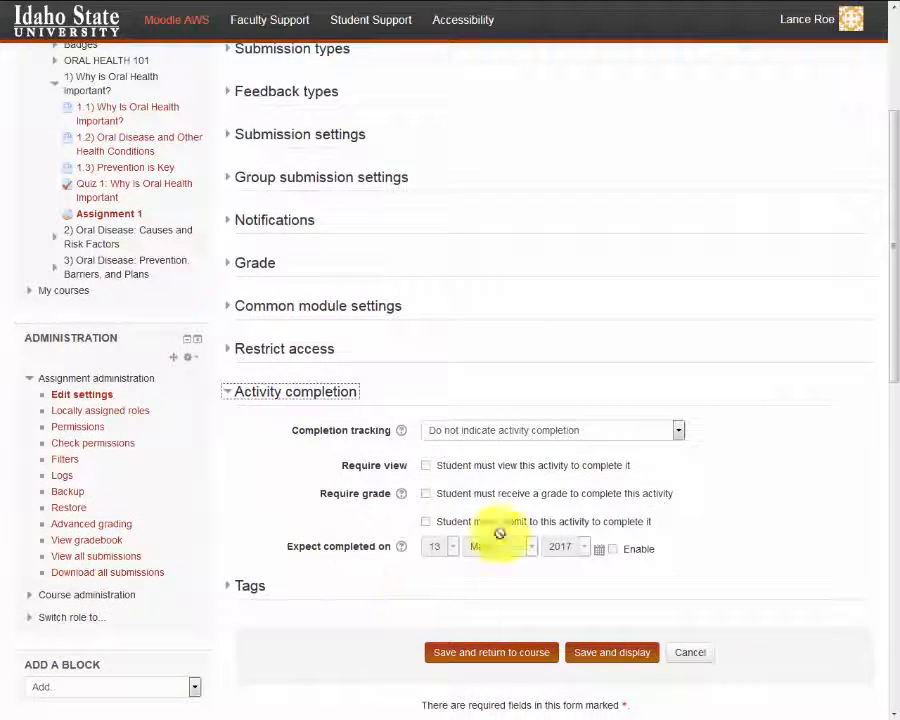
left_click(678, 430)
left_click(647, 479)
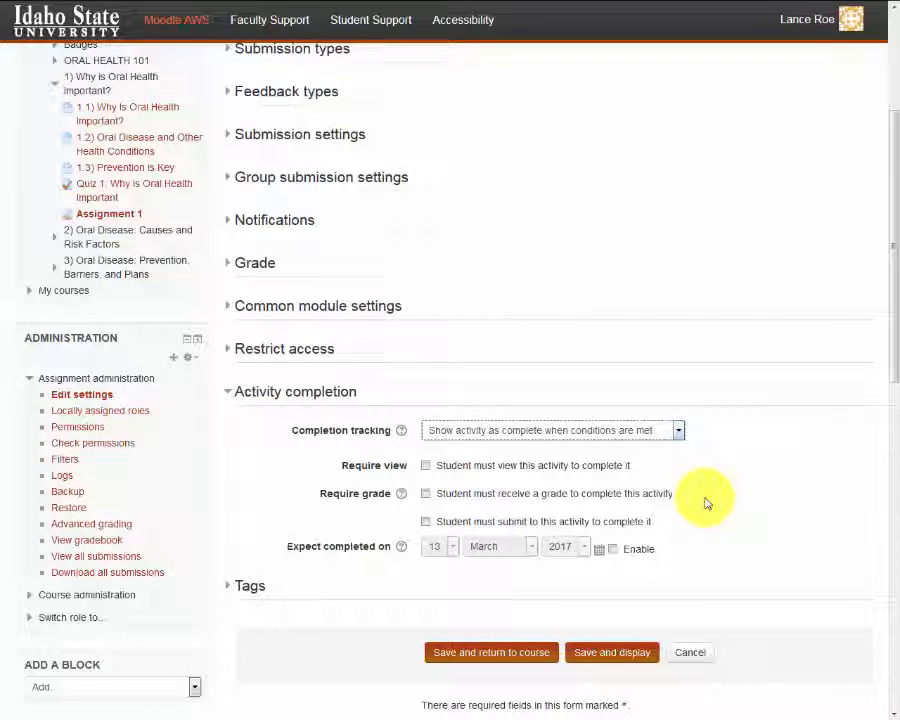
Step: Require students to submit Assignment 1, set its expected completion date to 28 February 2017, and save back to the course
left_click(425, 521)
left_click(612, 549)
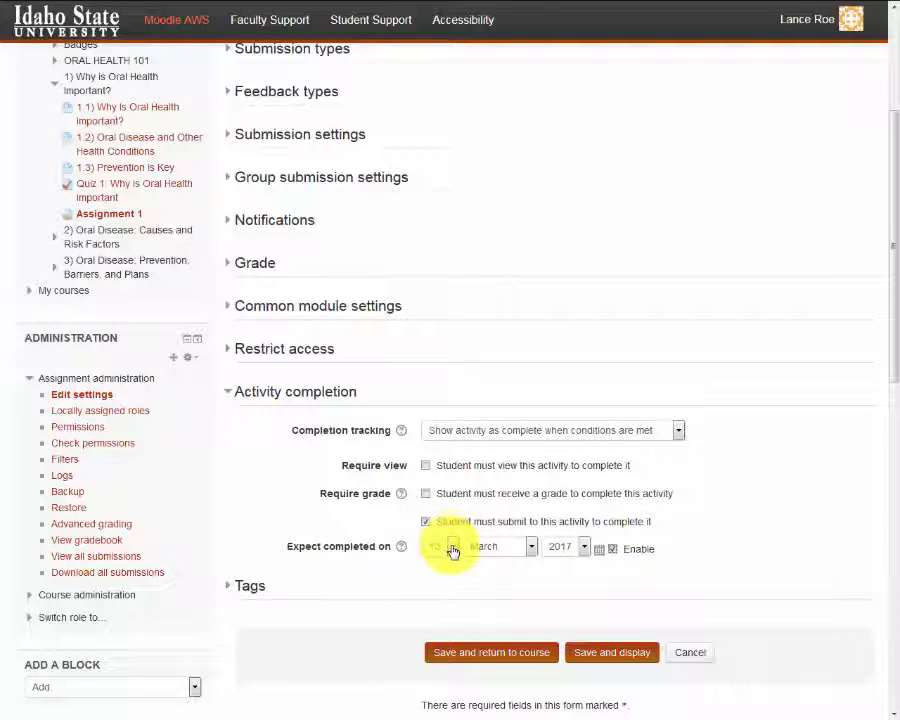
left_click(451, 548)
scroll(453, 548, "down", 5)
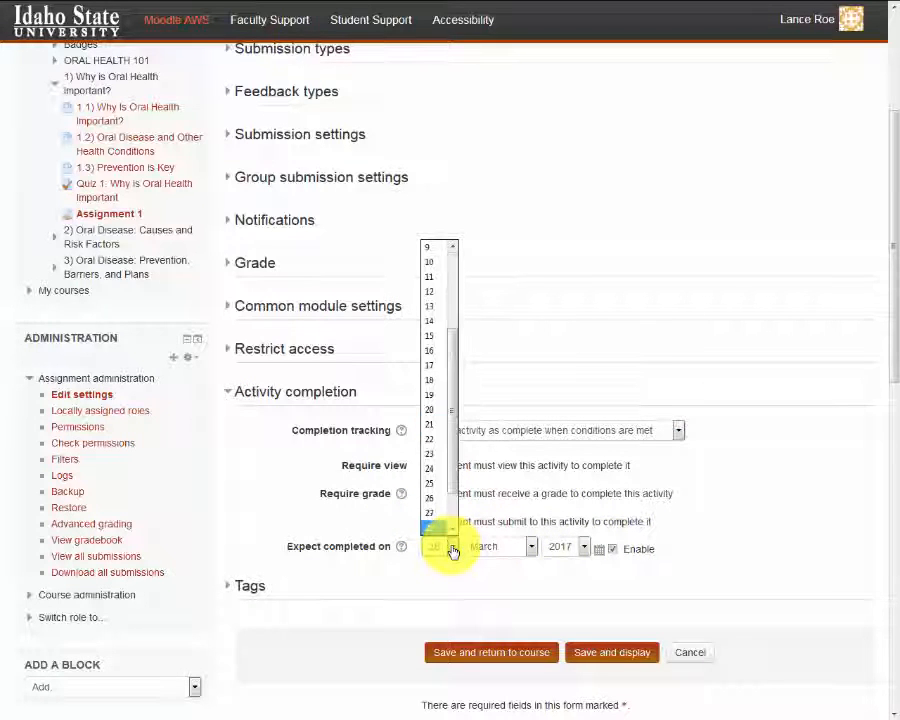
left_click(531, 548)
key("Up")
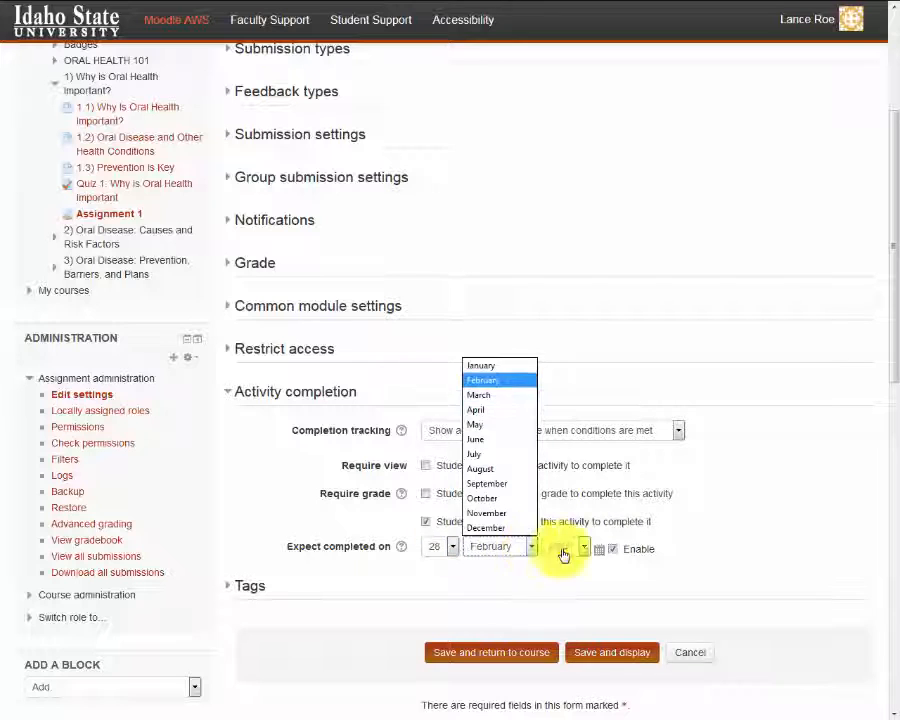
key("Tab")
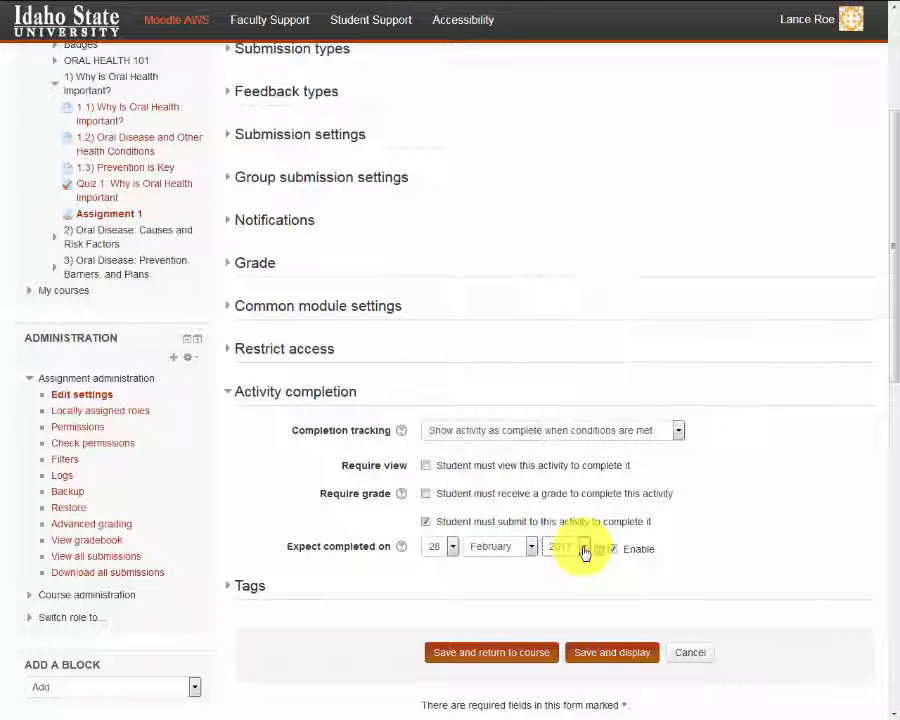
left_click(508, 658)
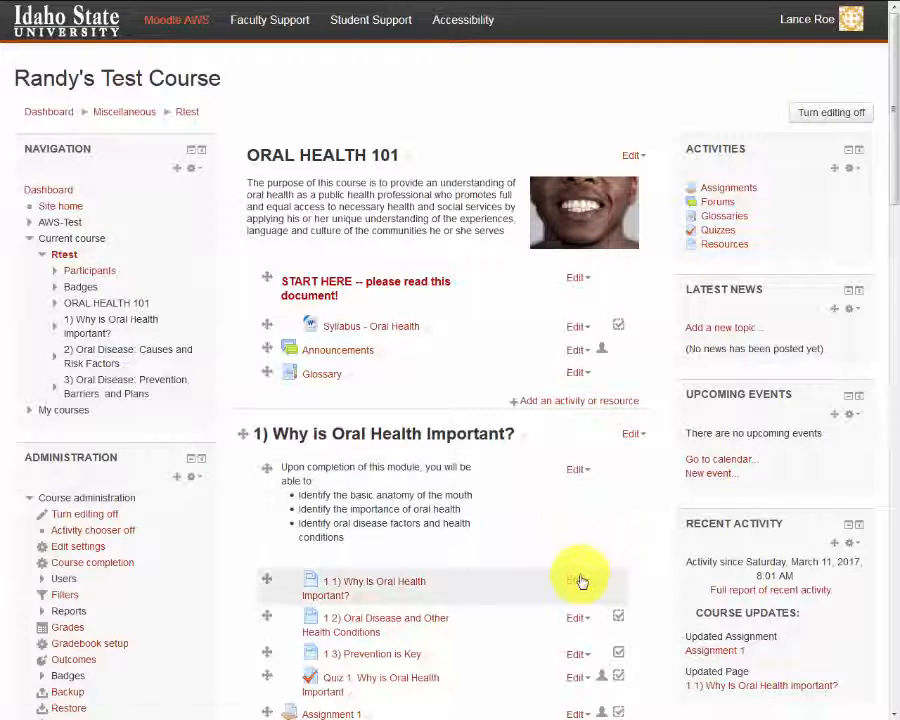
Step: Set page "1.1) Why is Oral Health Important?" to show as complete once students view it, and save back to the course
left_click(577, 582)
left_click(578, 599)
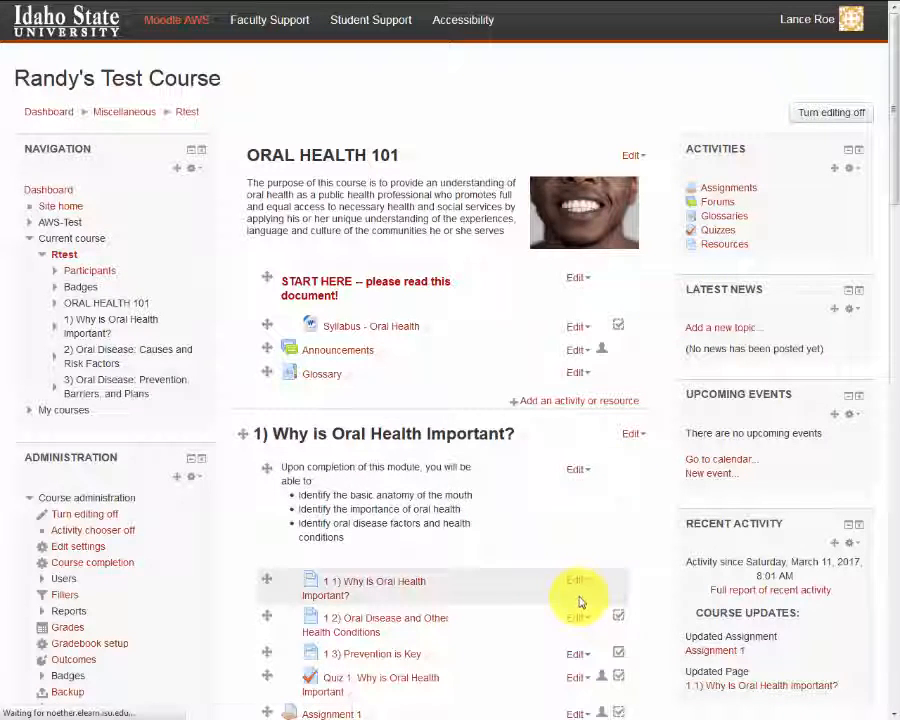
left_click(840, 183)
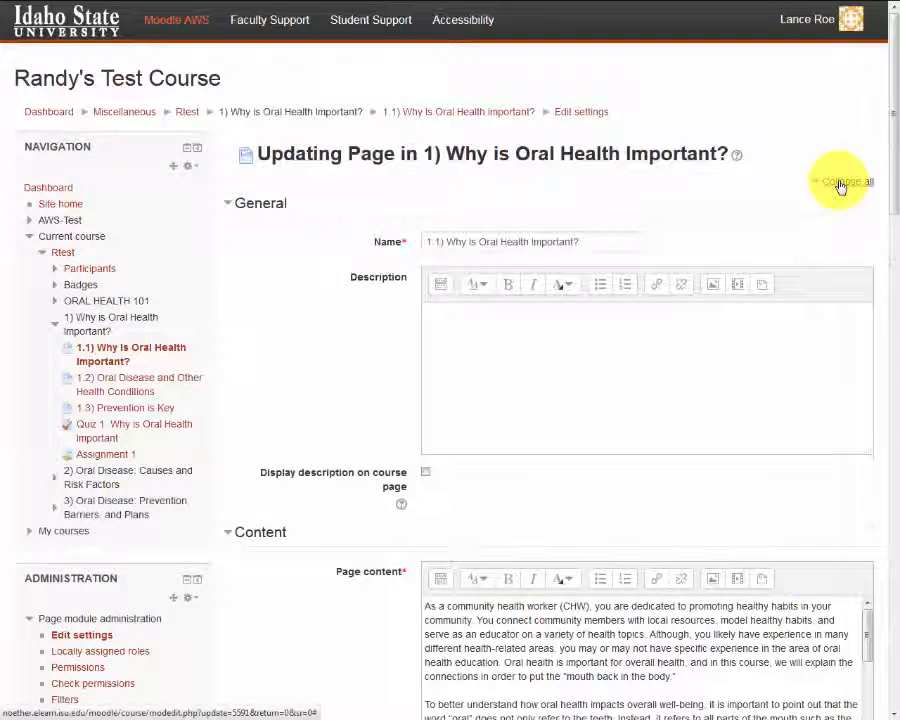
left_click(840, 184)
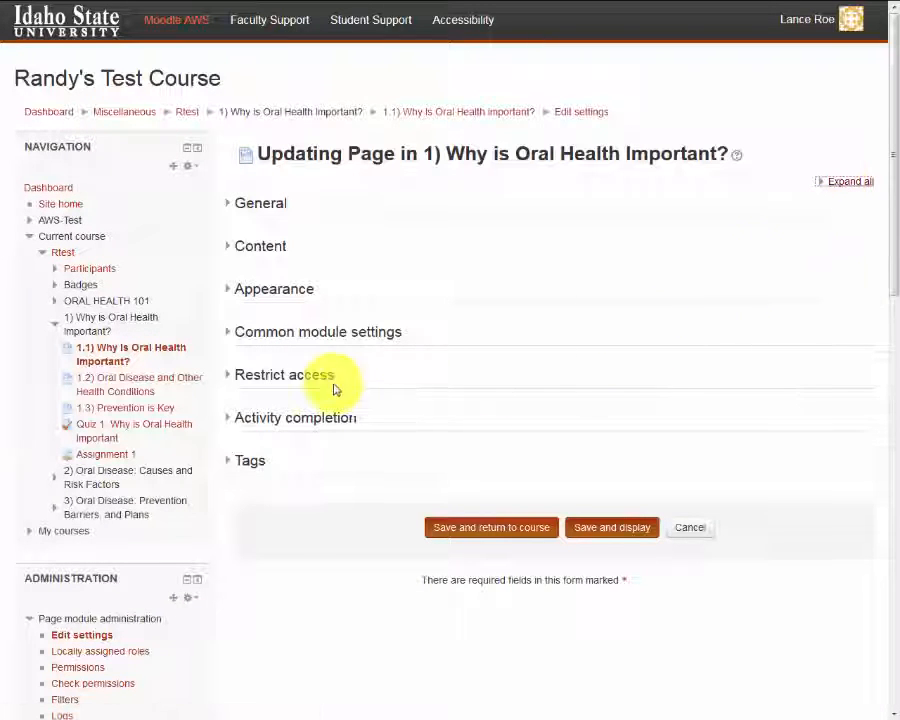
left_click(271, 420)
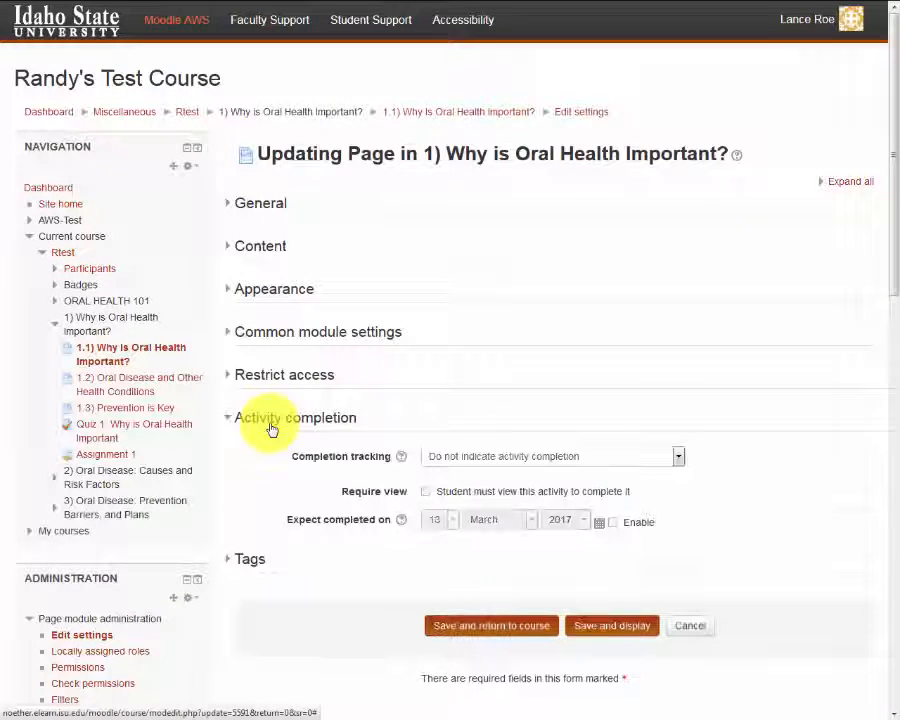
left_click(676, 456)
left_click(643, 504)
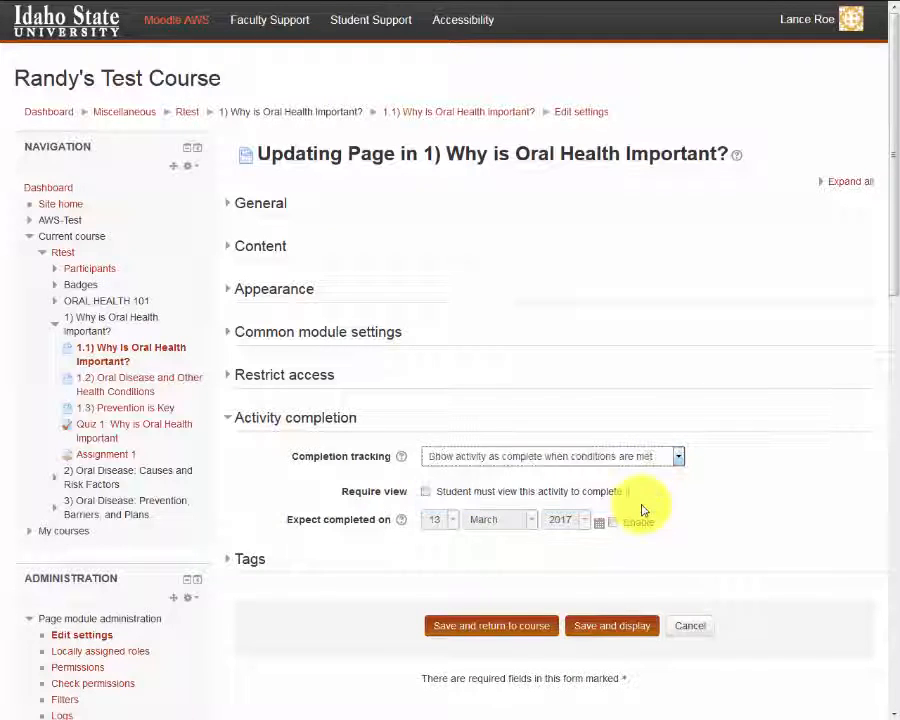
left_click(597, 491)
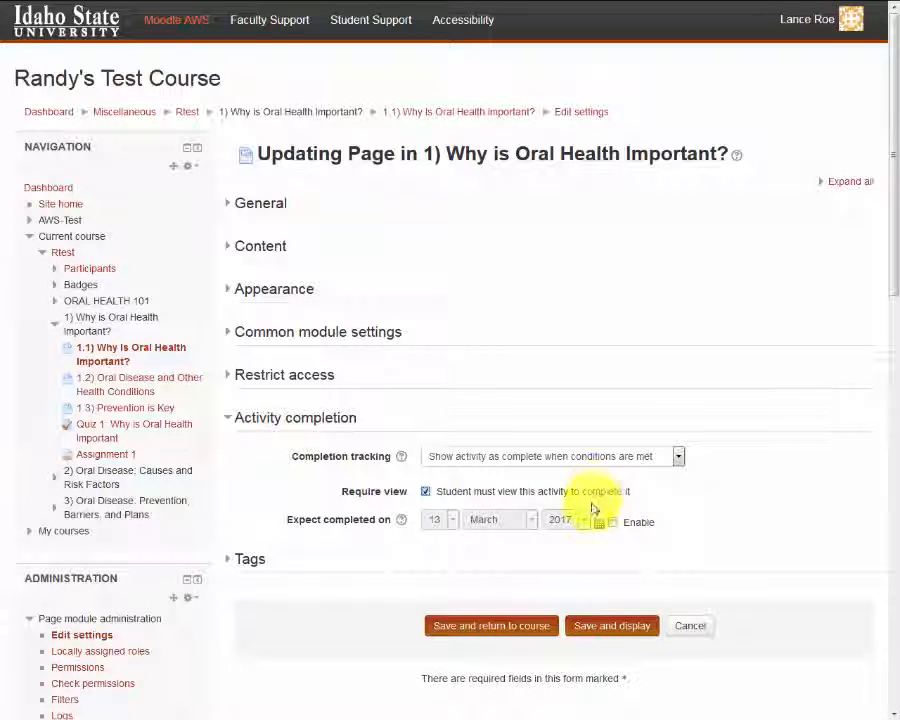
left_click(506, 628)
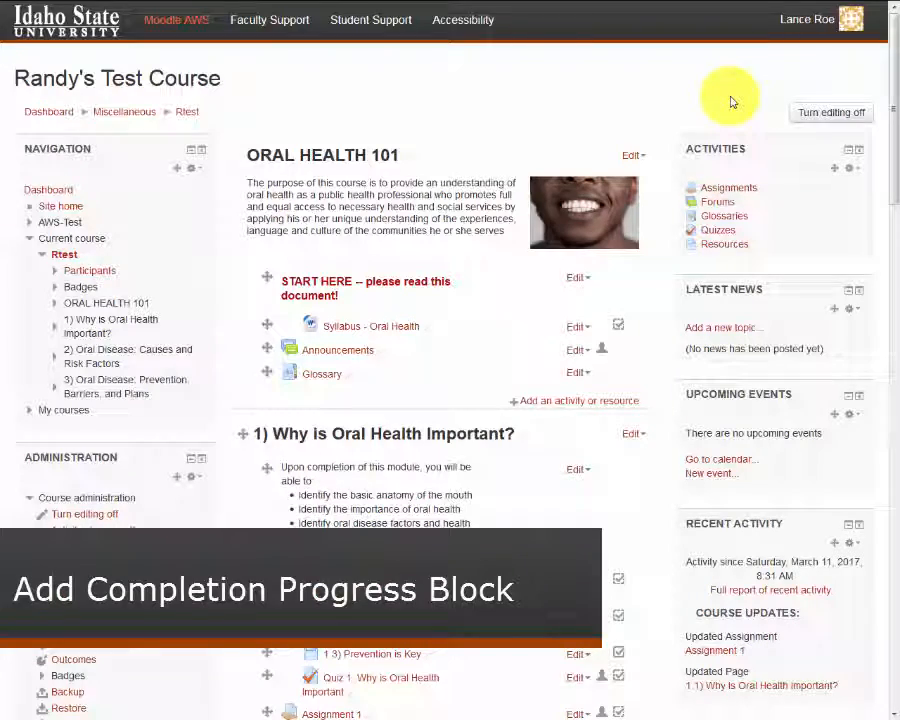
Step: Add a Completion Progress block to the course and move it above the Activities block
scroll(731, 101, "down", 10)
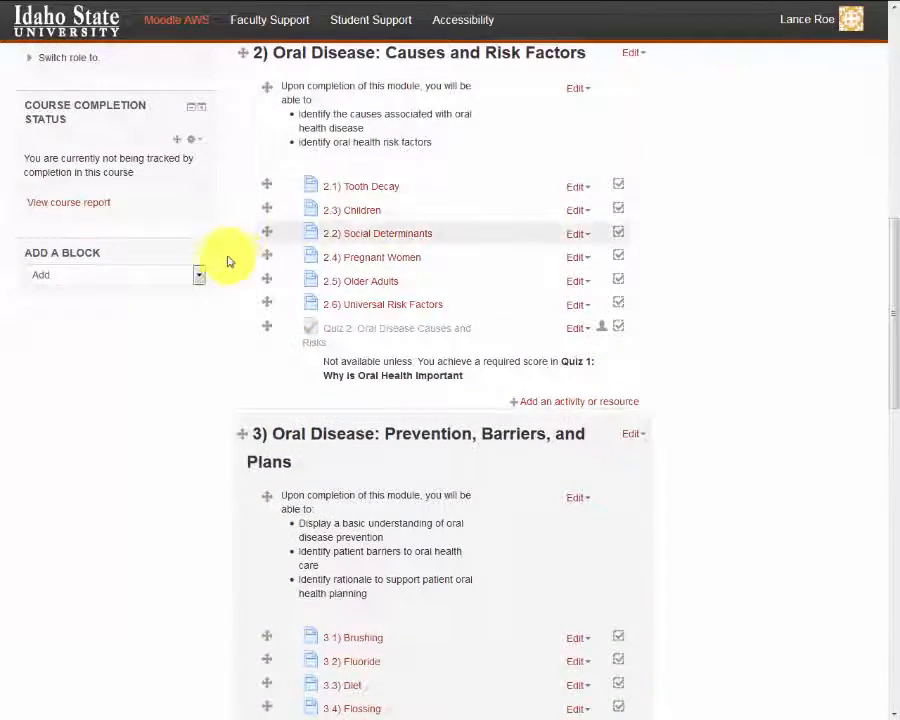
left_click(201, 275)
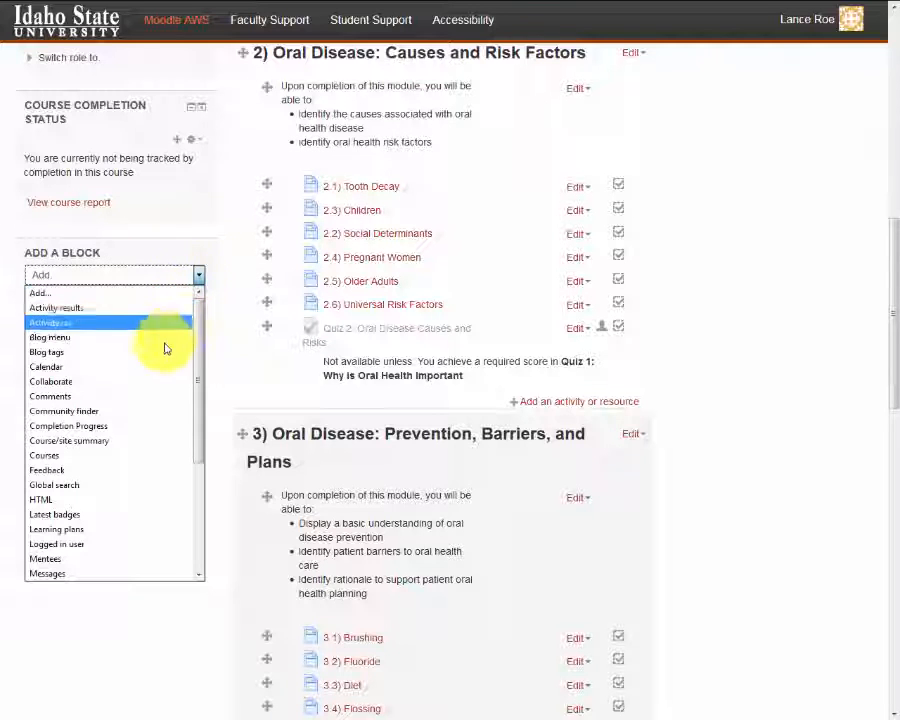
left_click(141, 428)
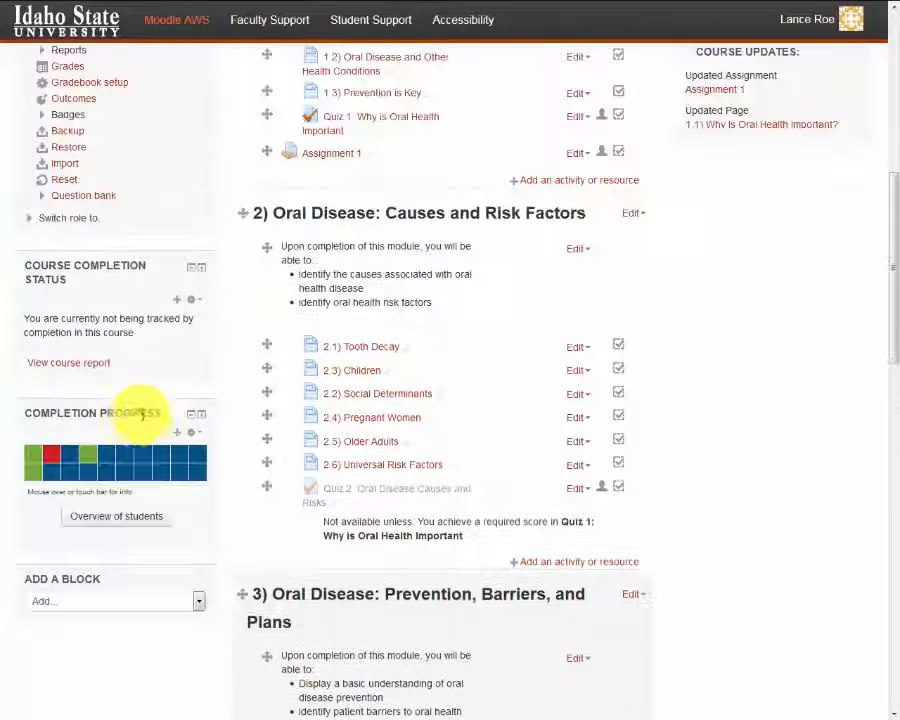
left_click_drag(174, 431, 735, 115)
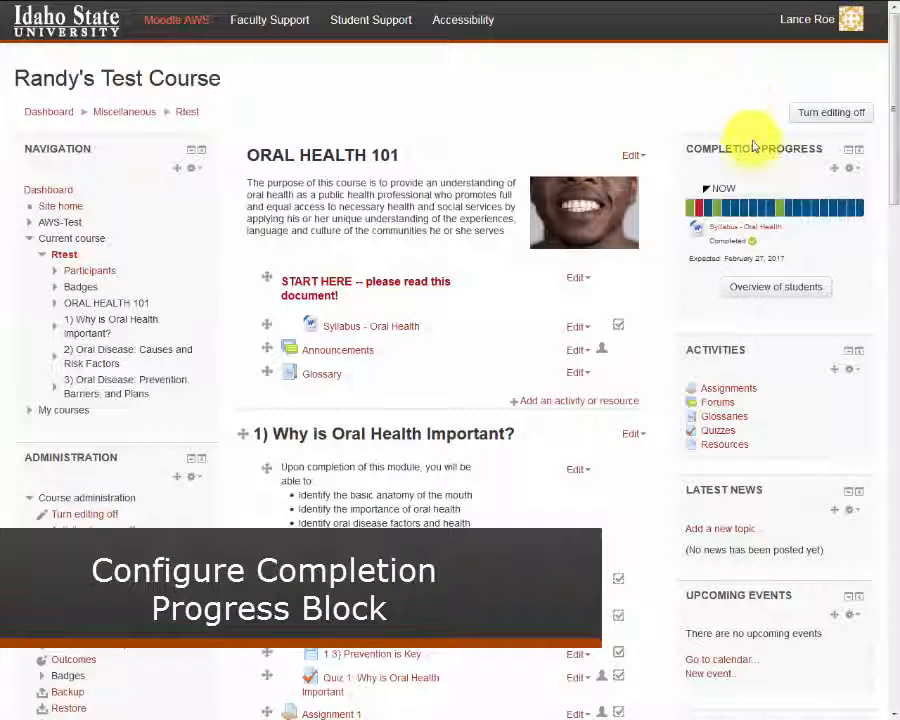
Step: Configure the Completion Progress block to present long bars as Wrap and use icons in the bar
left_click(848, 168)
left_click(836, 193)
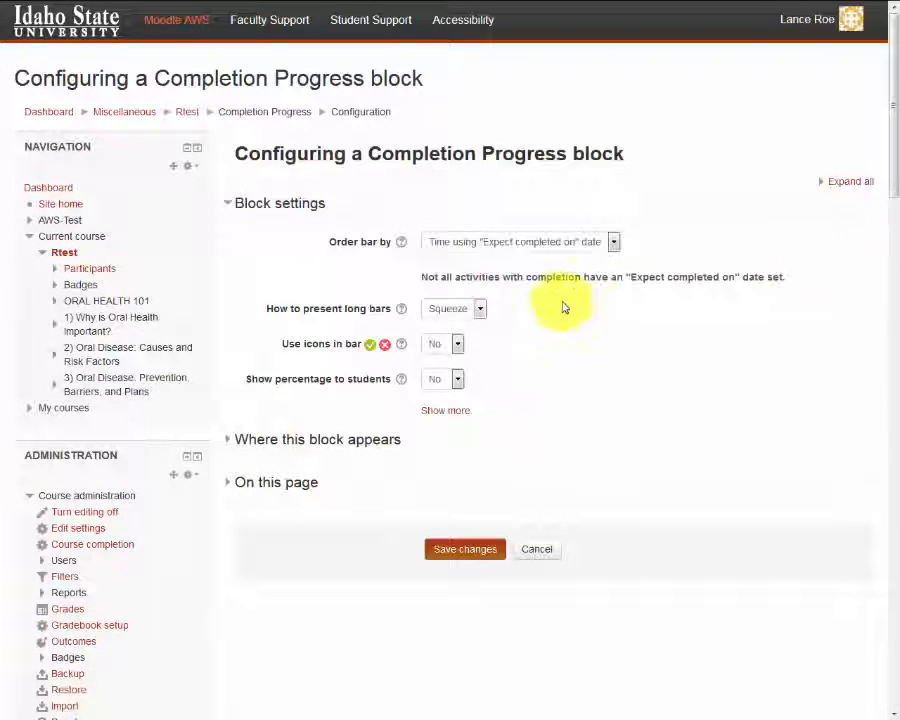
left_click(480, 309)
left_click(466, 355)
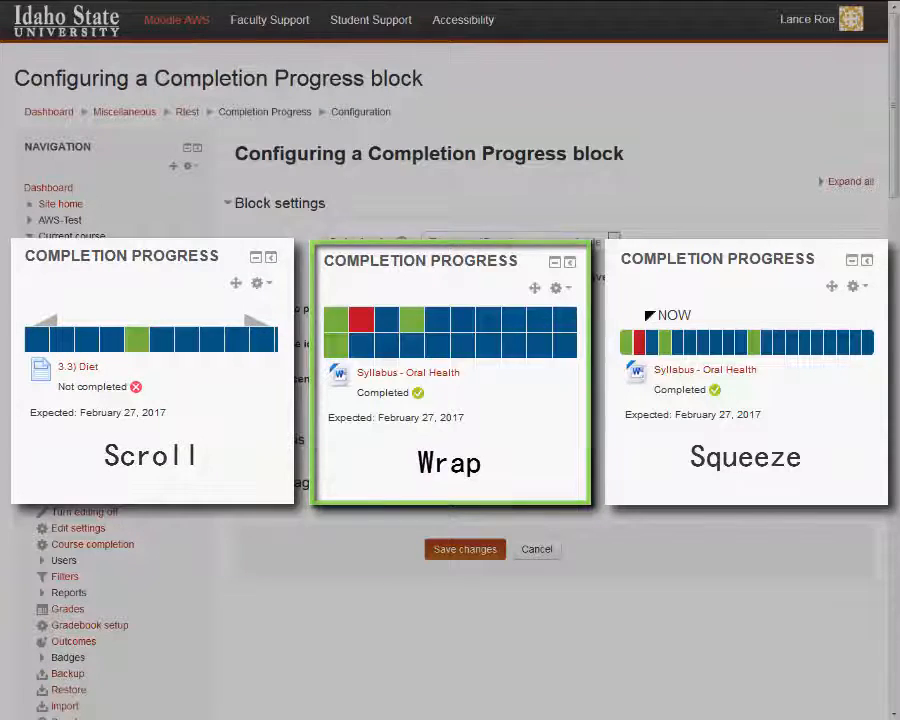
left_click(458, 344)
left_click(455, 378)
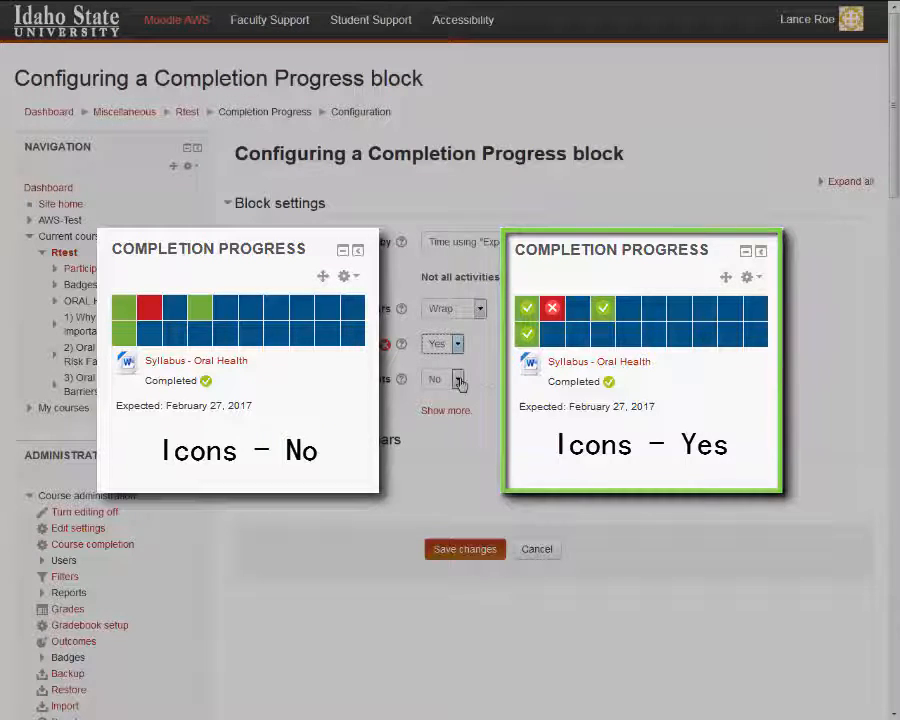
Step: Turn on showing the percentage to students and save the block configuration
left_click(457, 379)
left_click(454, 414)
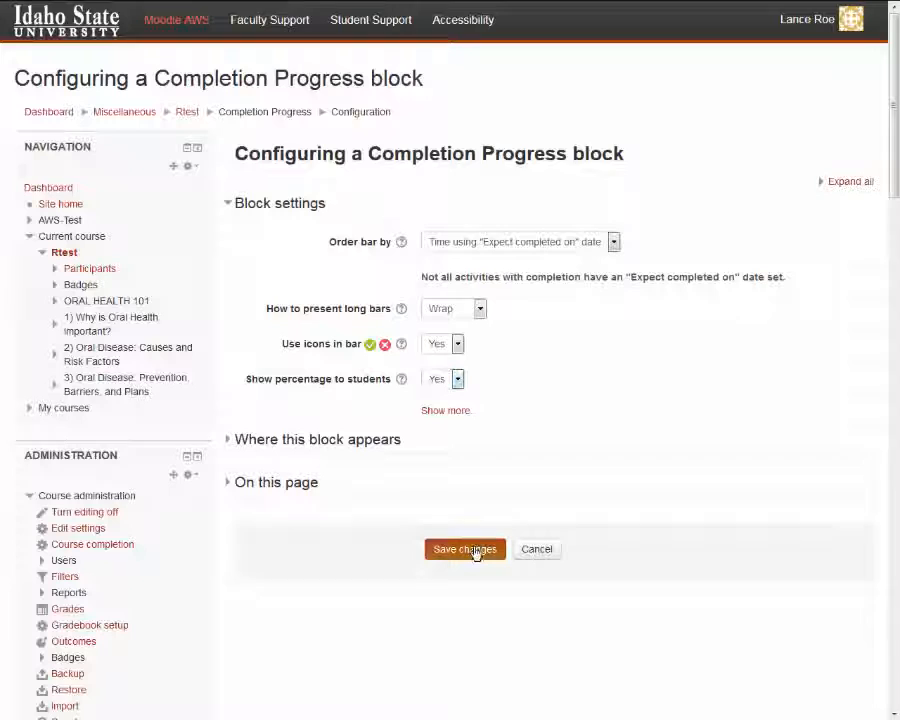
left_click(465, 550)
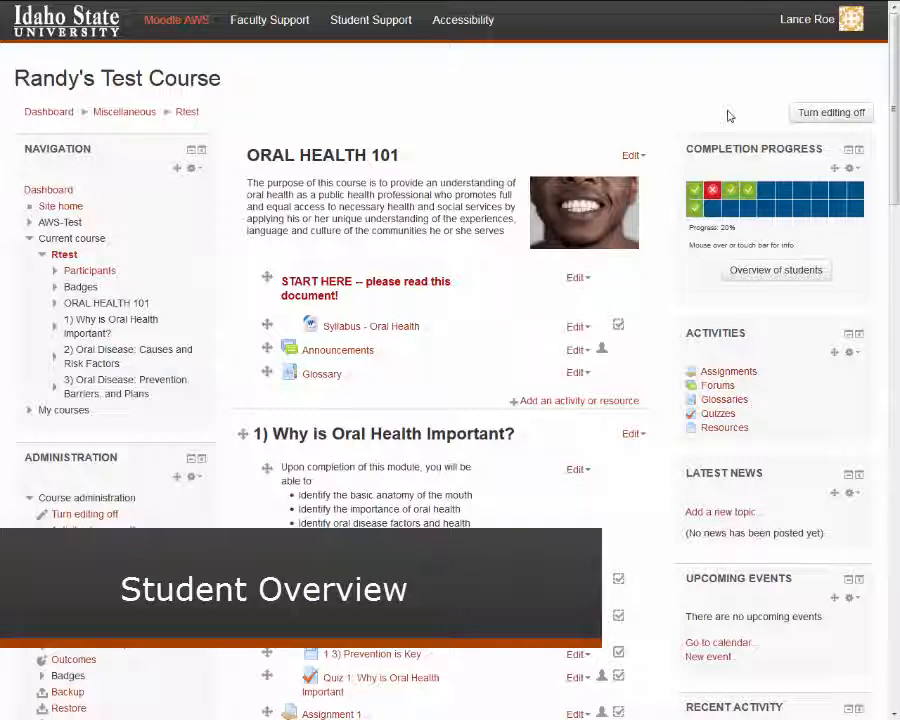
Step: Open the student overview, select the student with 0% progress, and examine the actions offered for selected users
left_click(777, 284)
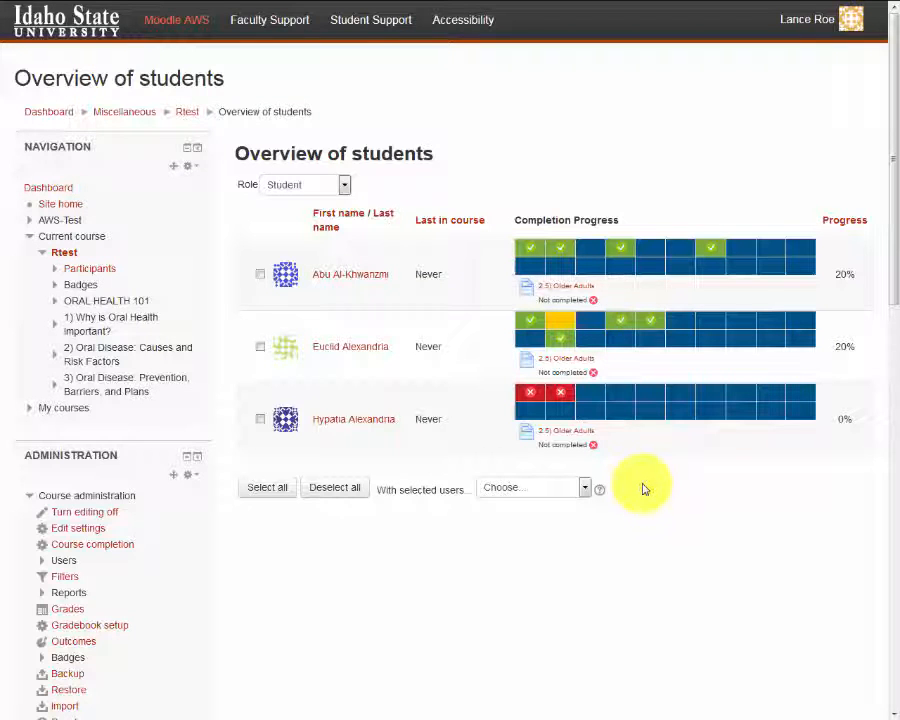
left_click(261, 420)
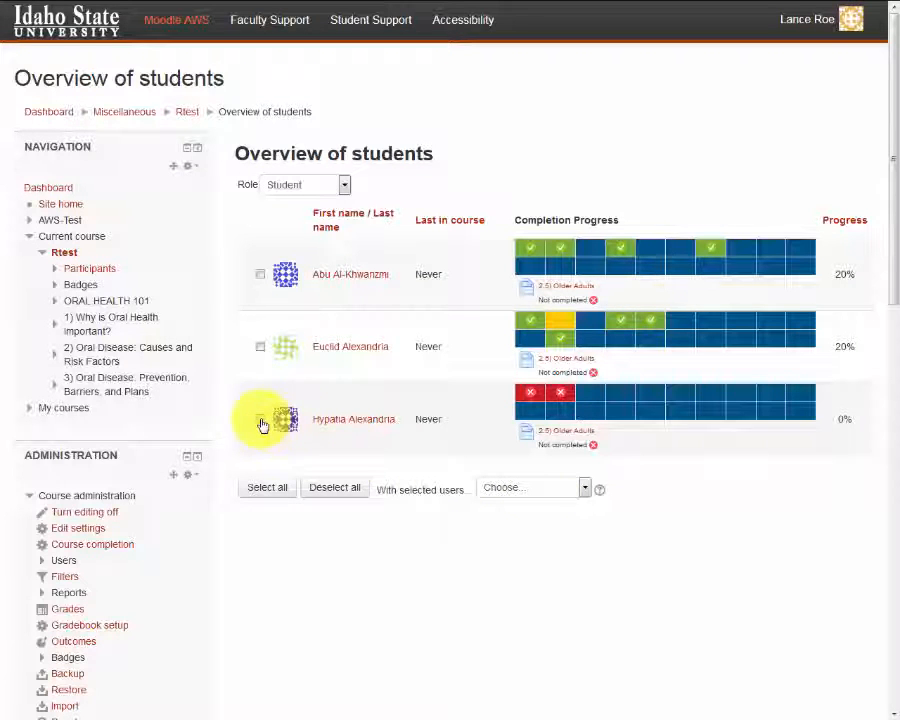
left_click(584, 488)
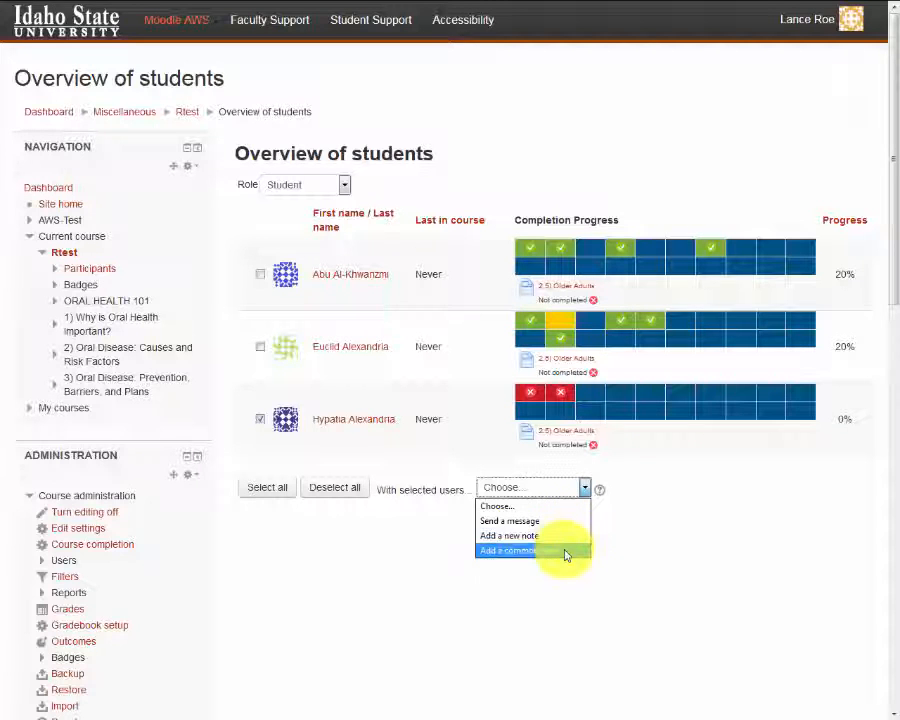
left_click(615, 568)
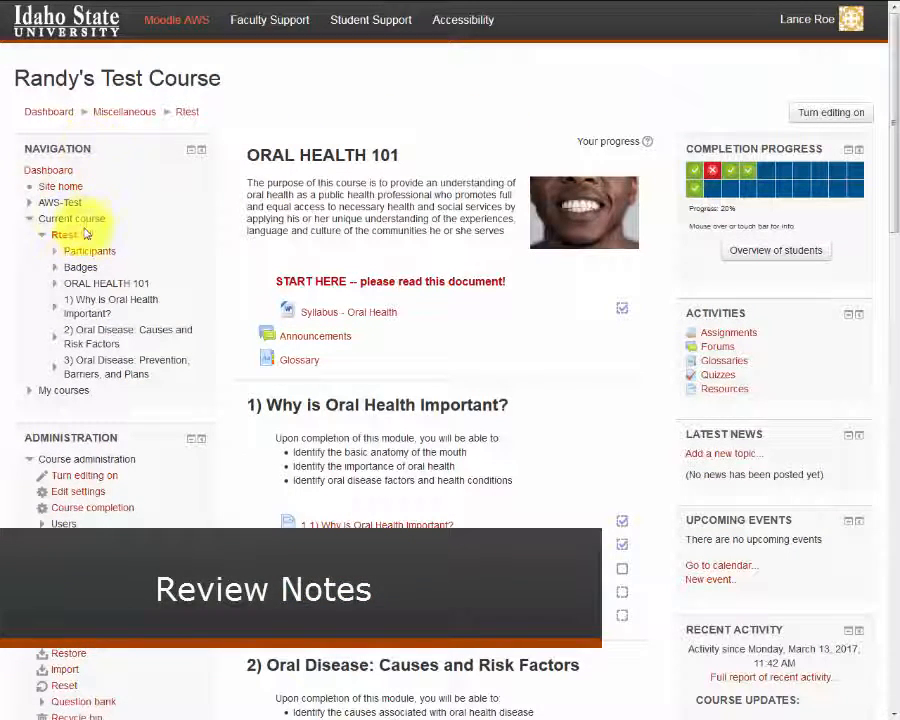
Step: Open the course participants' Notes page to review the notes written about students
left_click(55, 254)
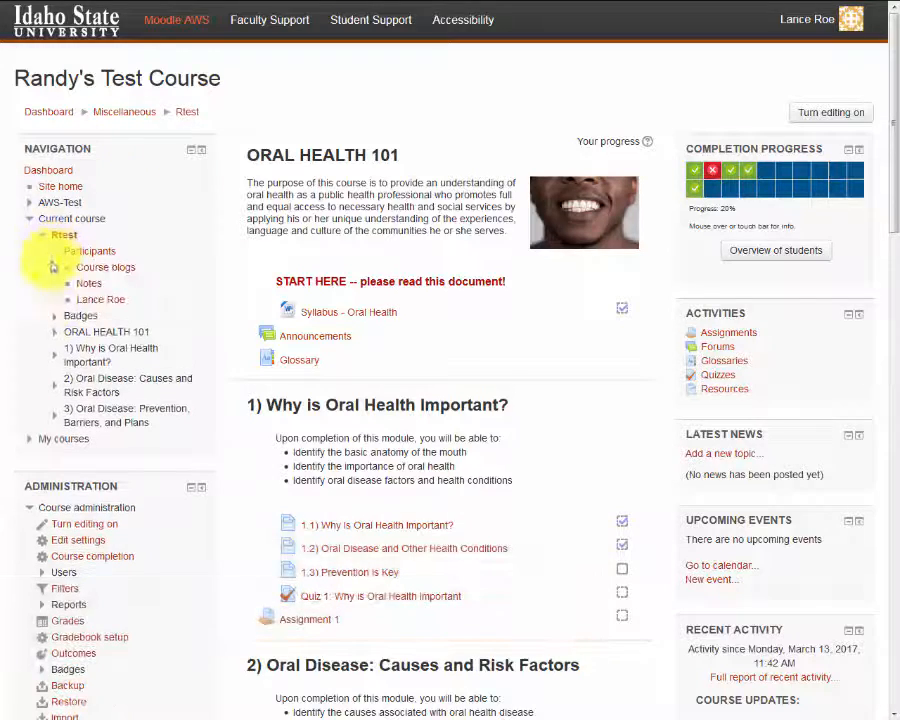
left_click(88, 284)
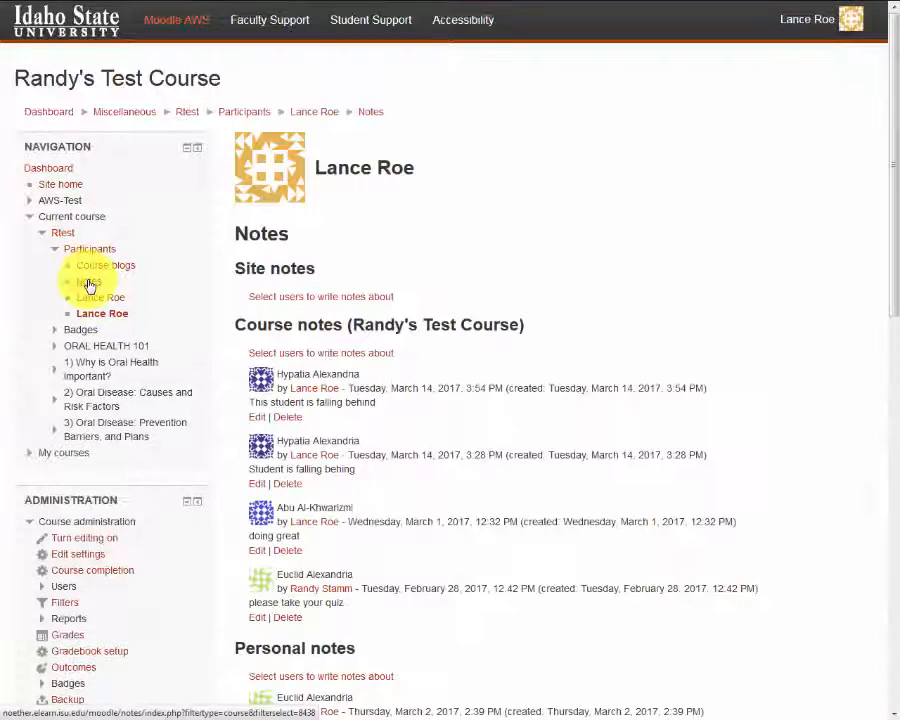